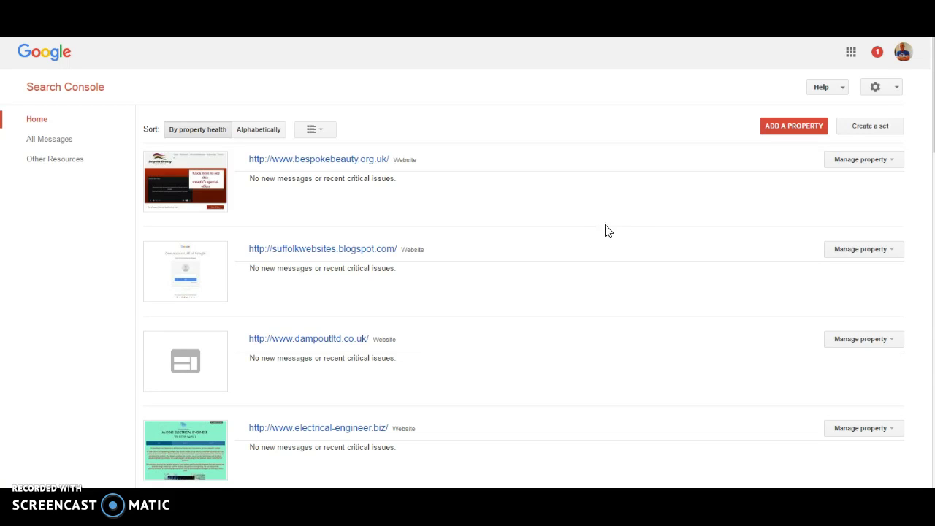
left_click(606, 219)
scroll(580, 238, "down", 3)
scroll(580, 238, "down", 2)
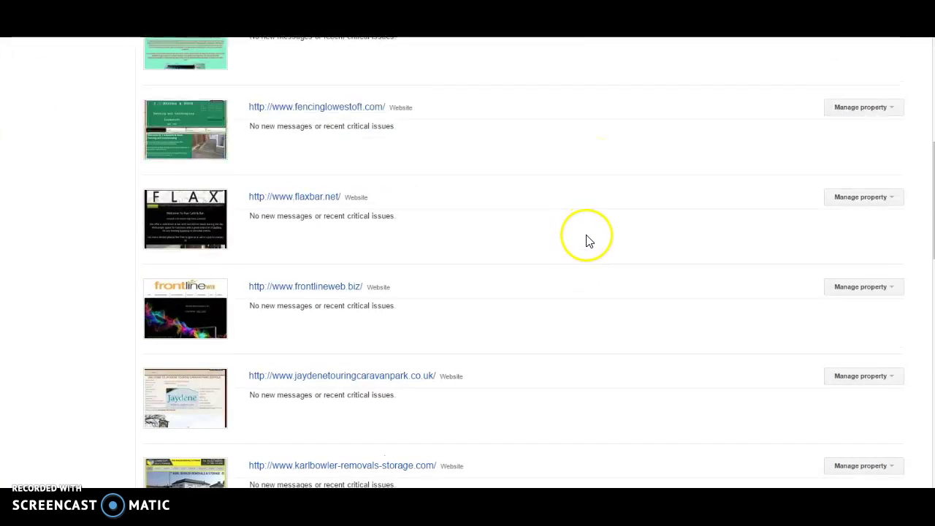
scroll(584, 240, "up", 4)
scroll(593, 240, "up", 2)
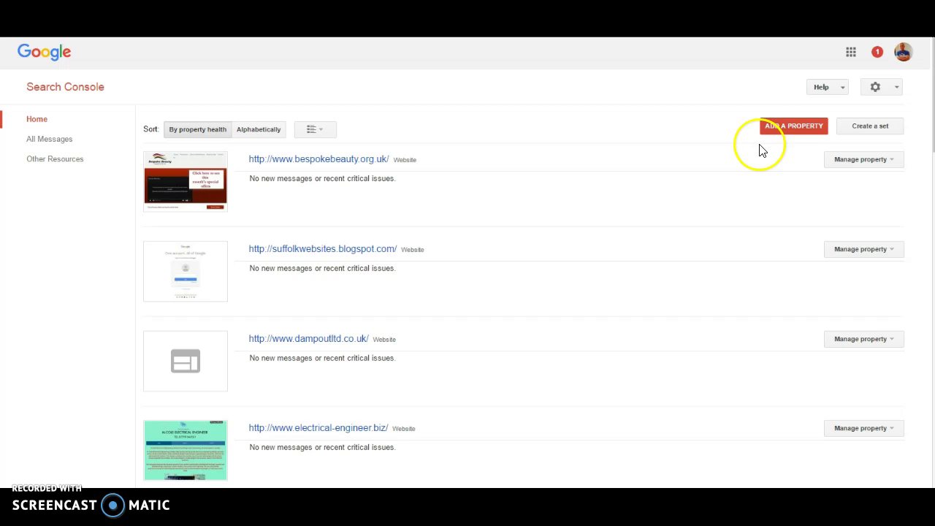
left_click(778, 128)
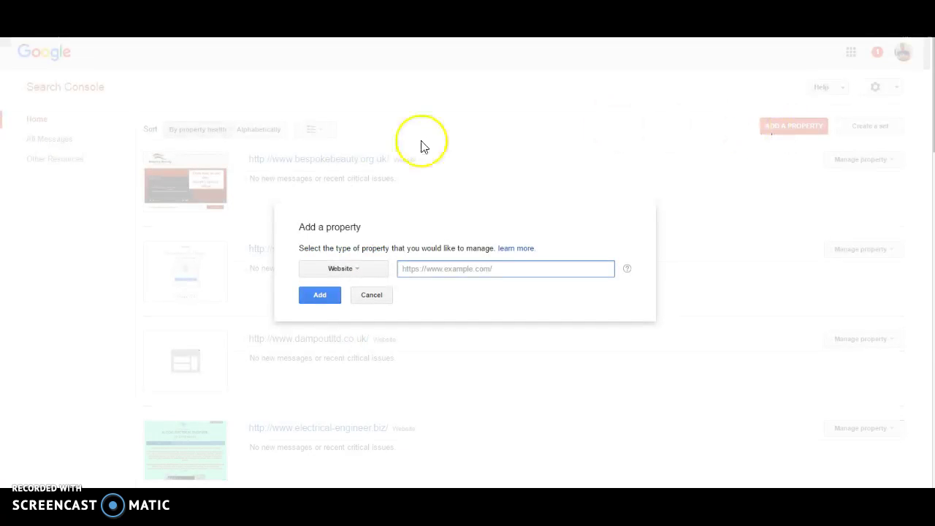
right_click(414, 269)
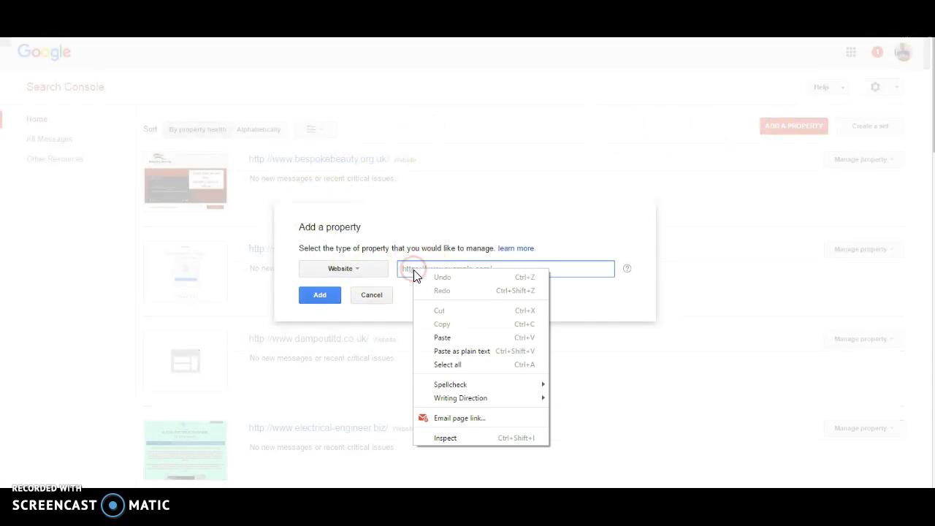
left_click(441, 337)
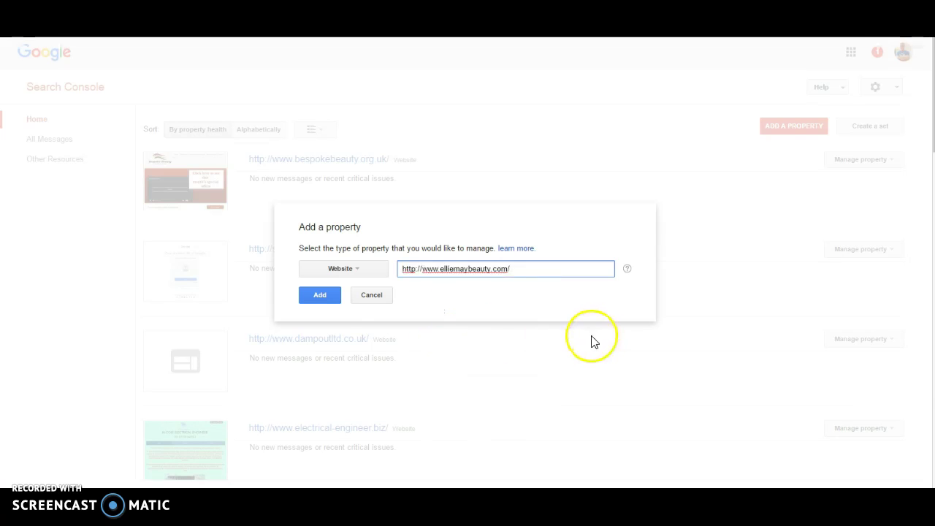
left_click(321, 299)
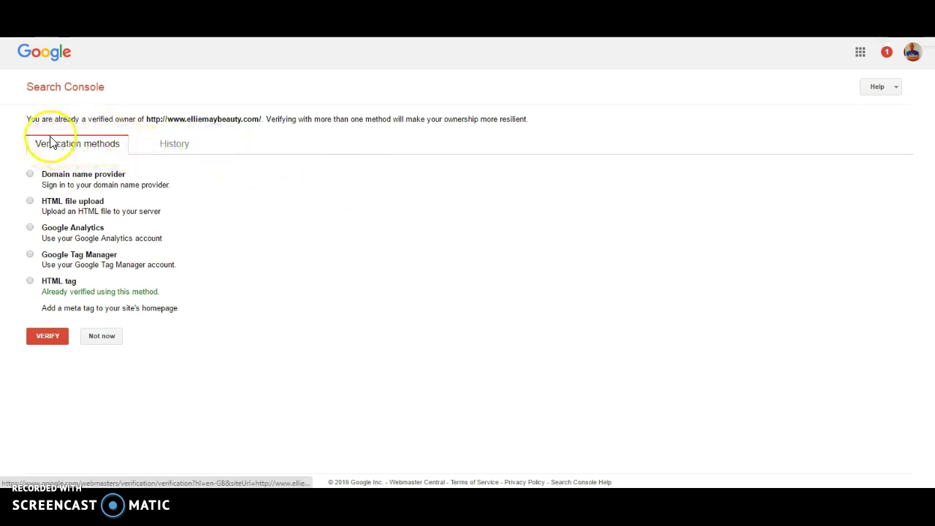
Choose HTML tag verification and copy the verification meta tag
left_click(29, 282)
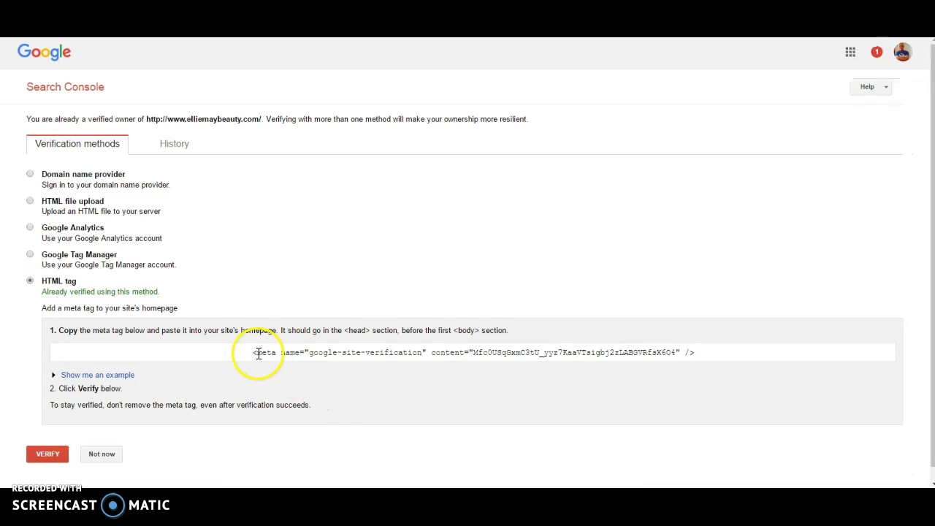
left_click_drag(253, 352, 712, 355)
right_click(649, 354)
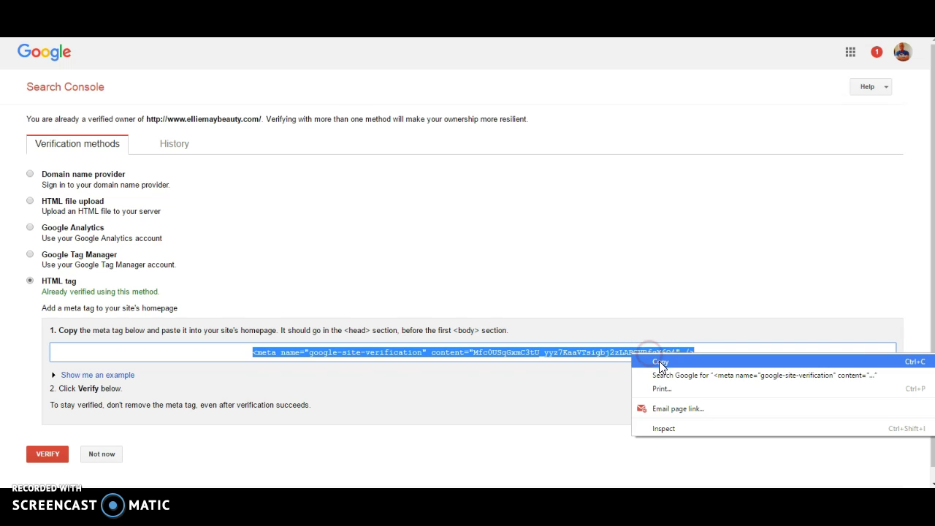
left_click(659, 361)
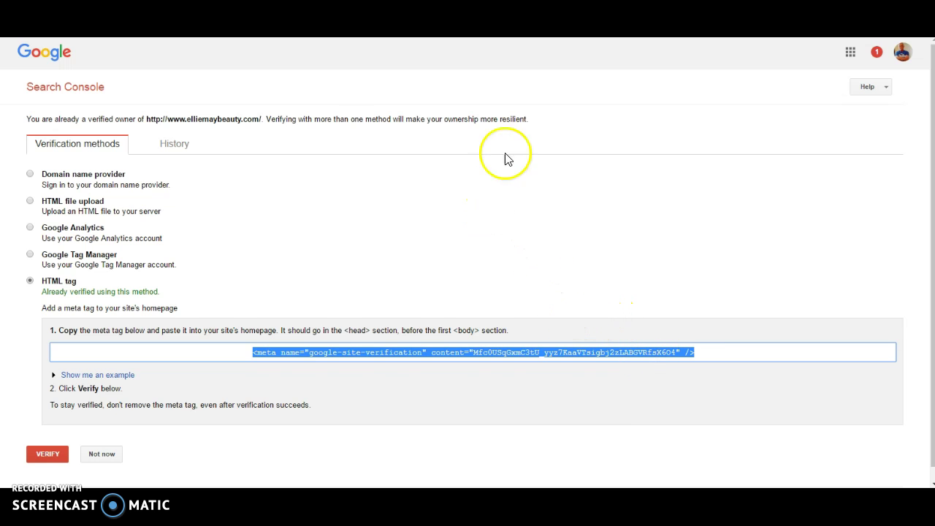
Switch to the Wix Editor and open Site Manager from the Site menu
key("ctrl+Tab")
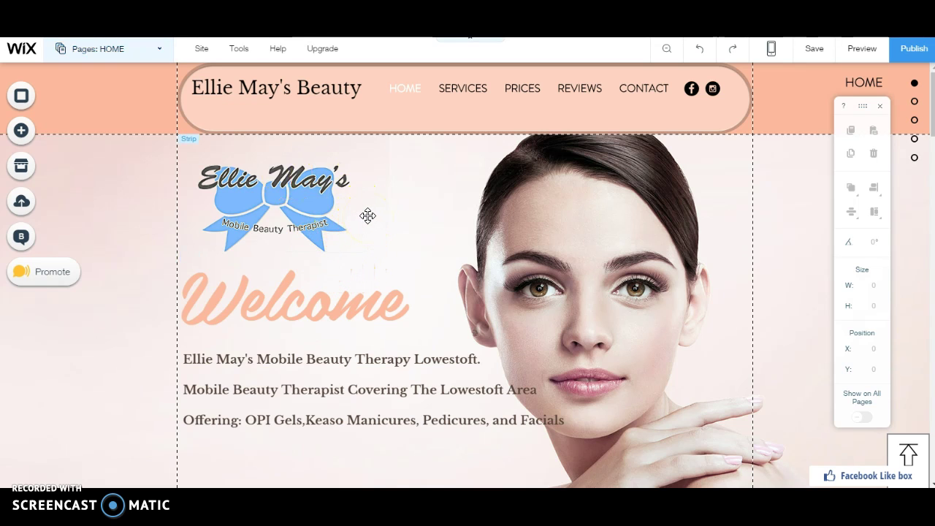
left_click(201, 49)
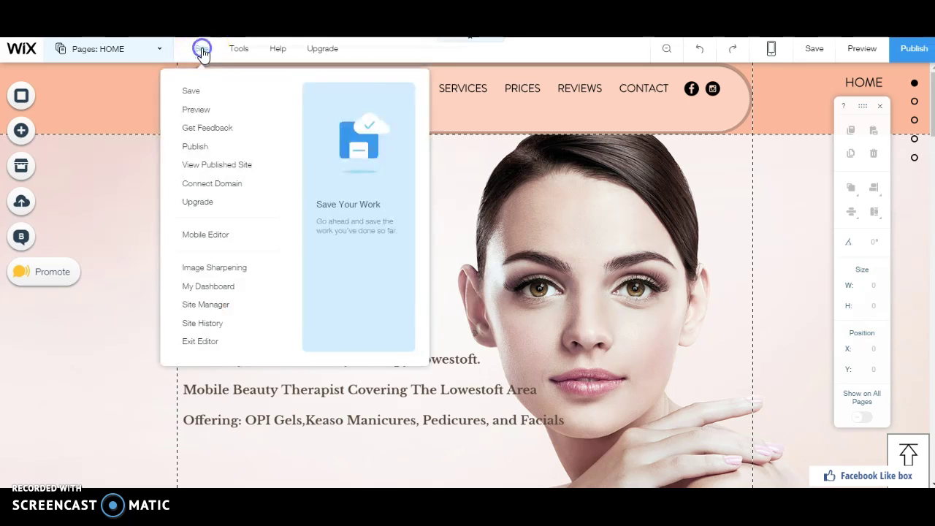
left_click(191, 305)
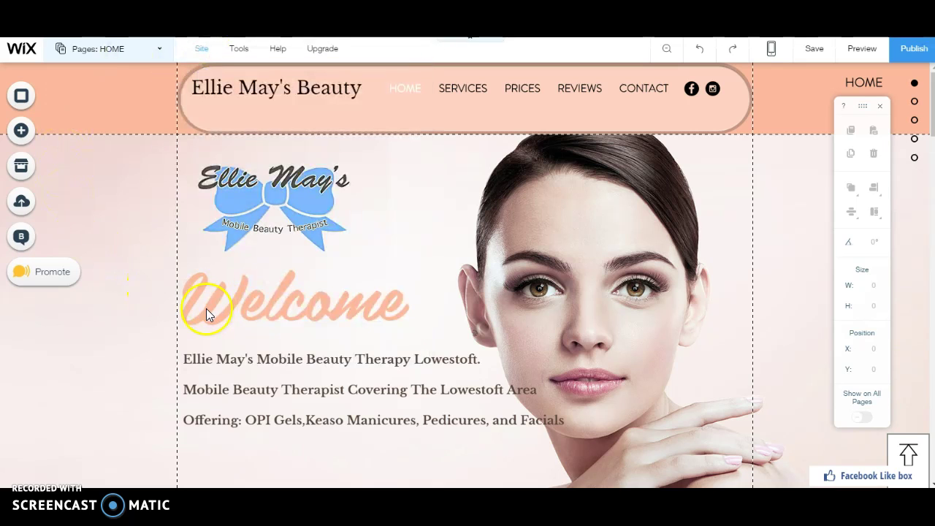
left_click(199, 53)
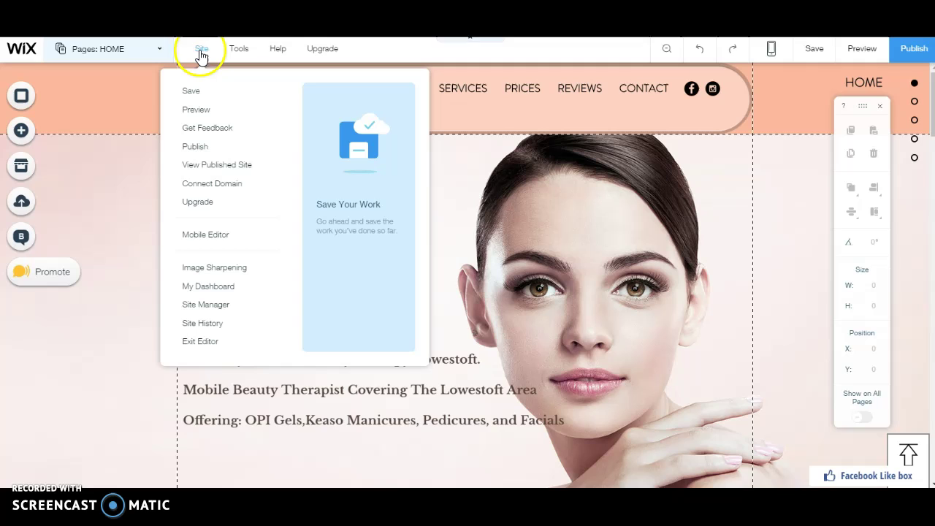
left_click(212, 307)
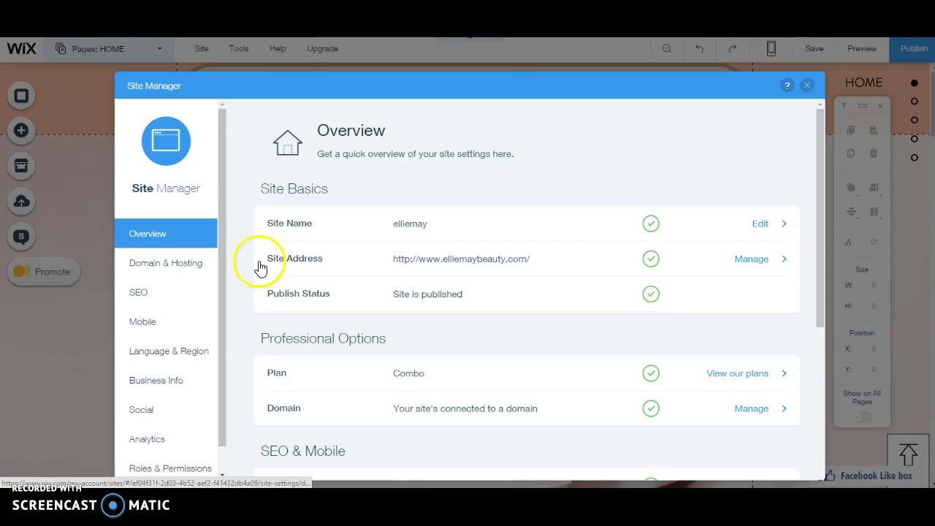
Paste the Google verification meta tag into the SEO Header Code – Meta Tags box
left_click(139, 295)
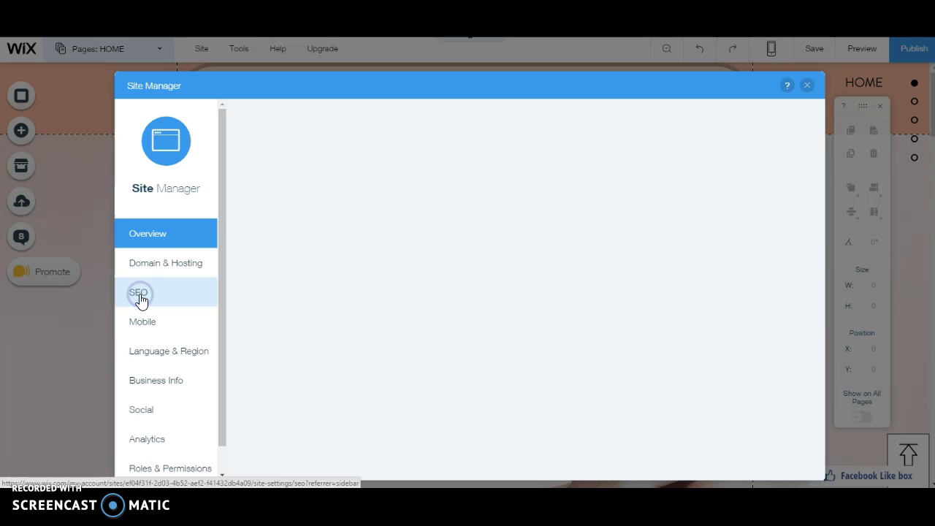
scroll(573, 259, "down", 3)
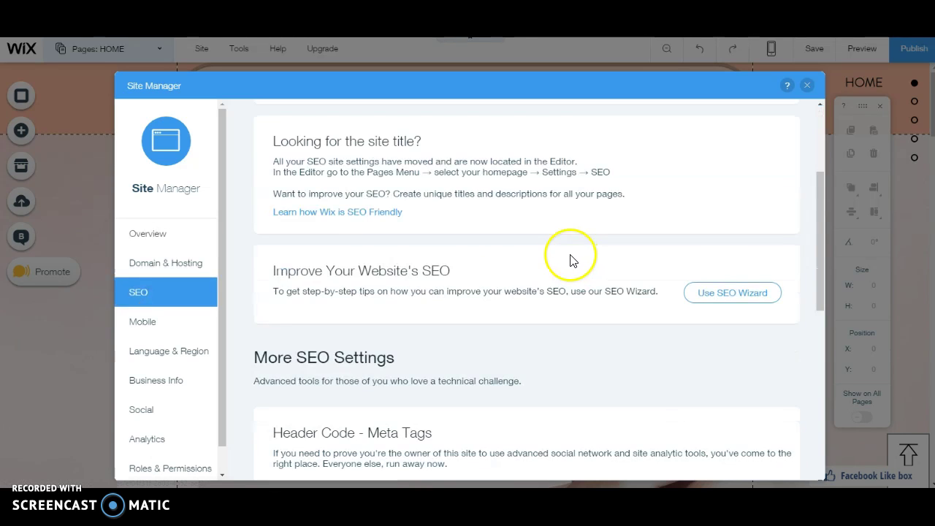
scroll(570, 256, "down", 3)
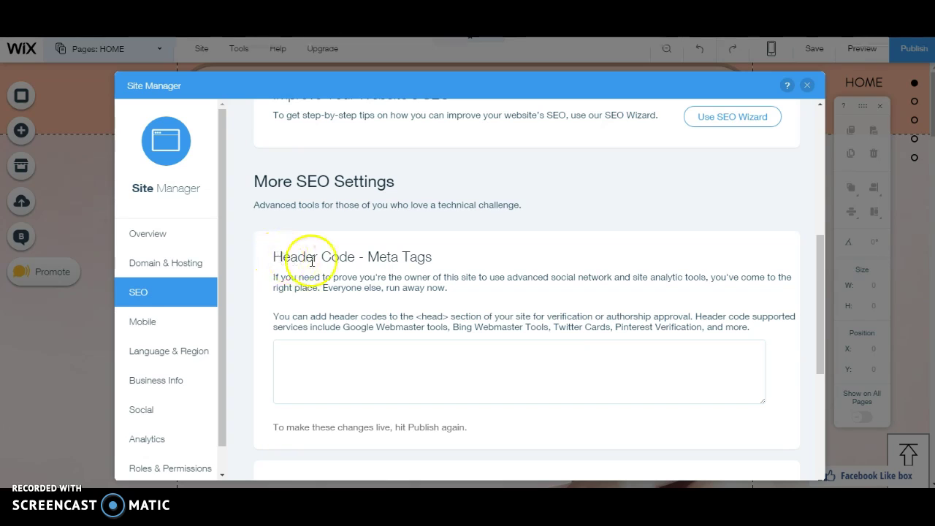
left_click(292, 350)
right_click(292, 350)
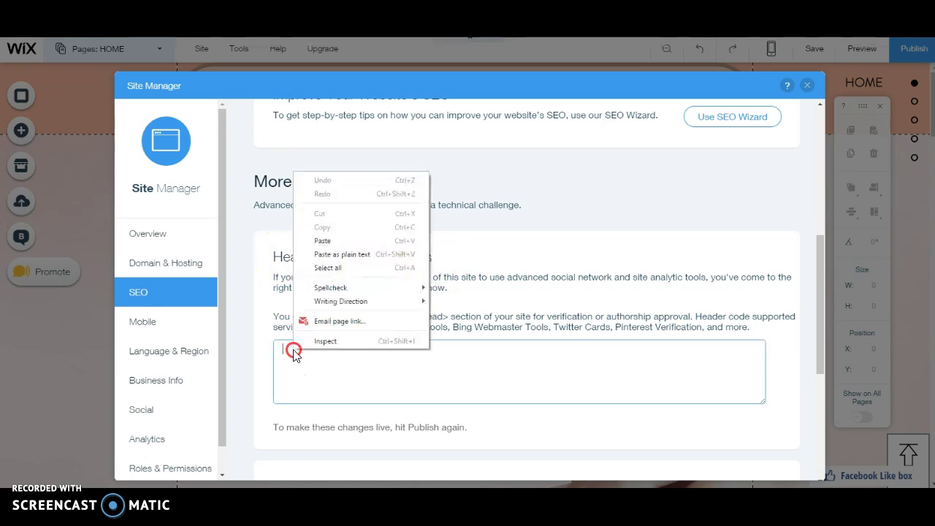
left_click(326, 244)
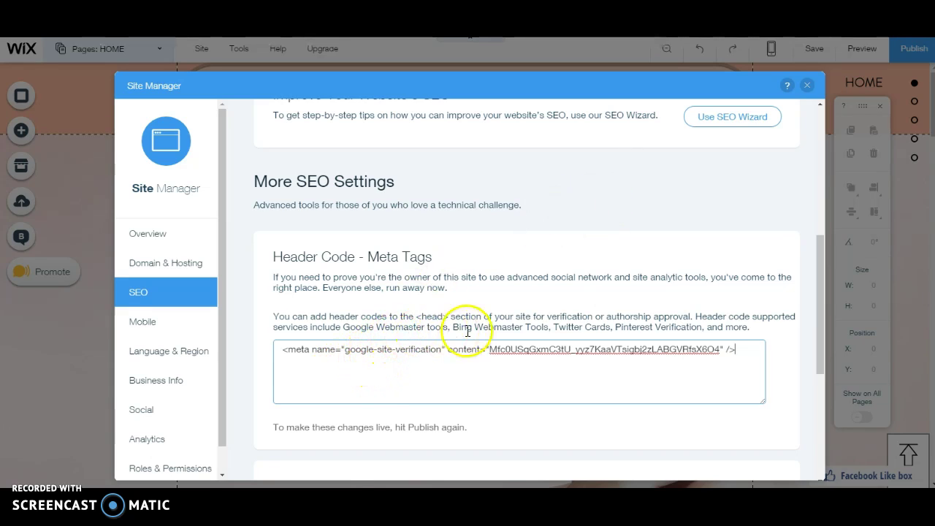
left_click_drag(449, 327, 588, 328)
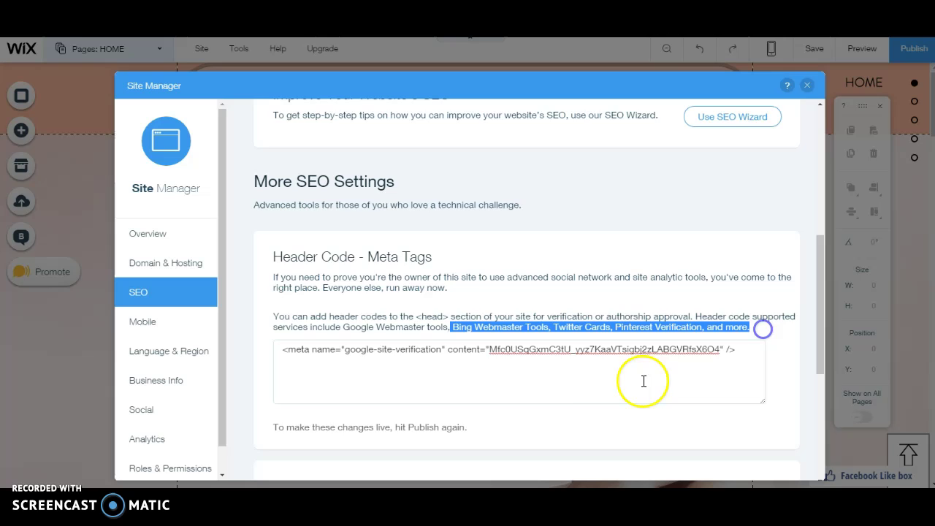
scroll(607, 391, "down", 1)
scroll(570, 399, "down", 1)
scroll(624, 362, "up", 1)
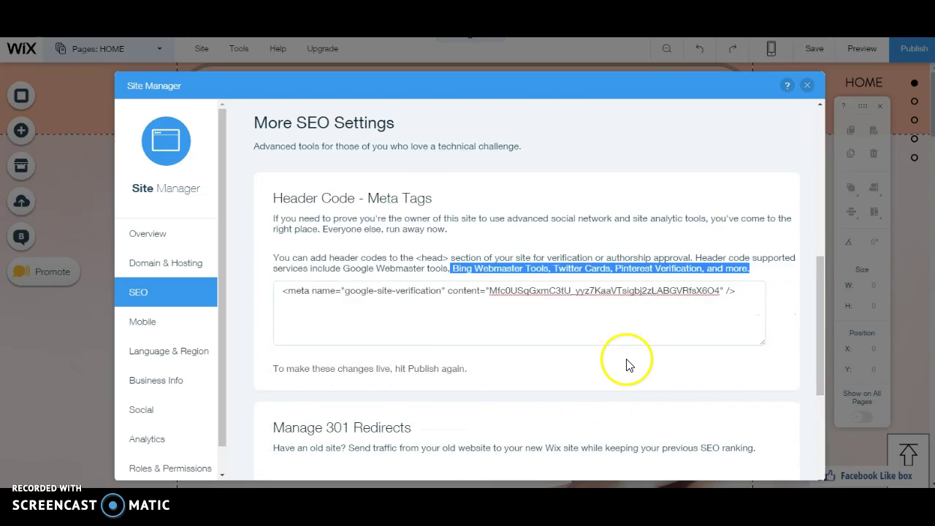
scroll(613, 322, "up", 5)
Close Site Manager, publish the site and dismiss the Congratulations dialog
left_click(912, 51)
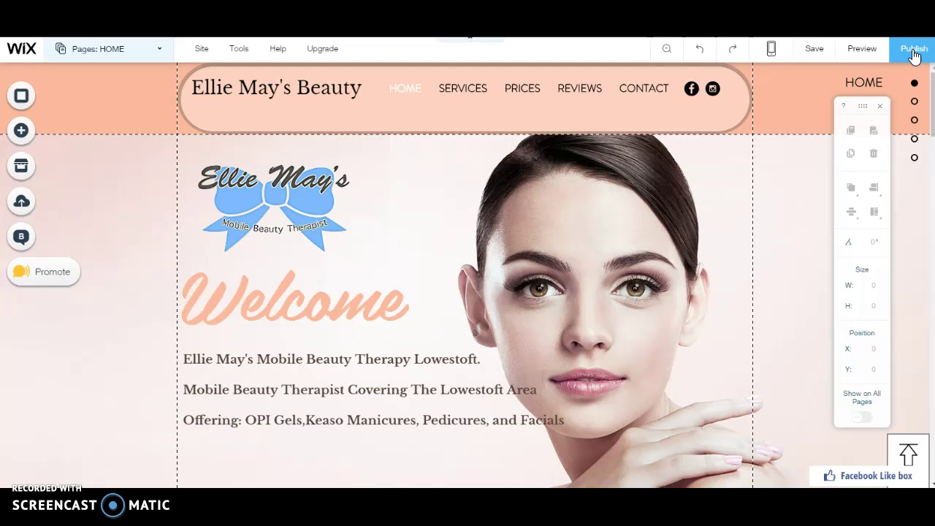
left_click(905, 53)
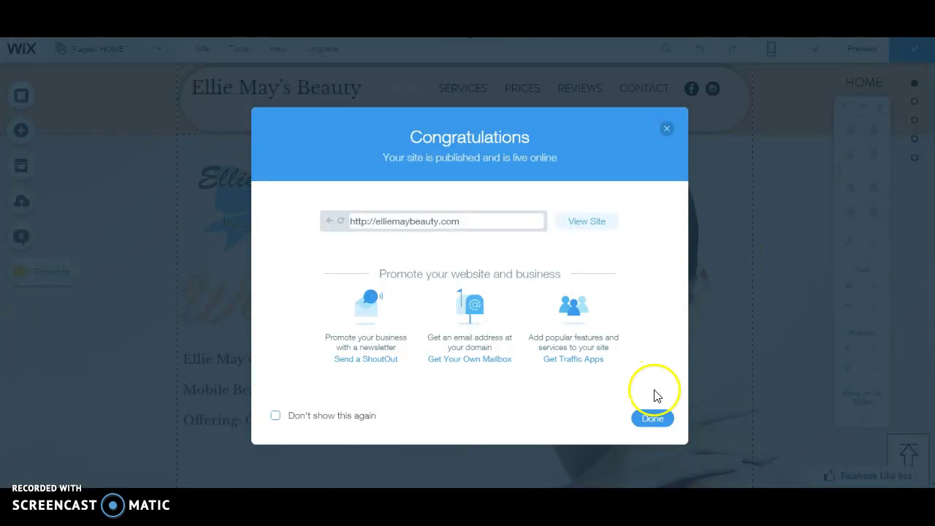
left_click(647, 419)
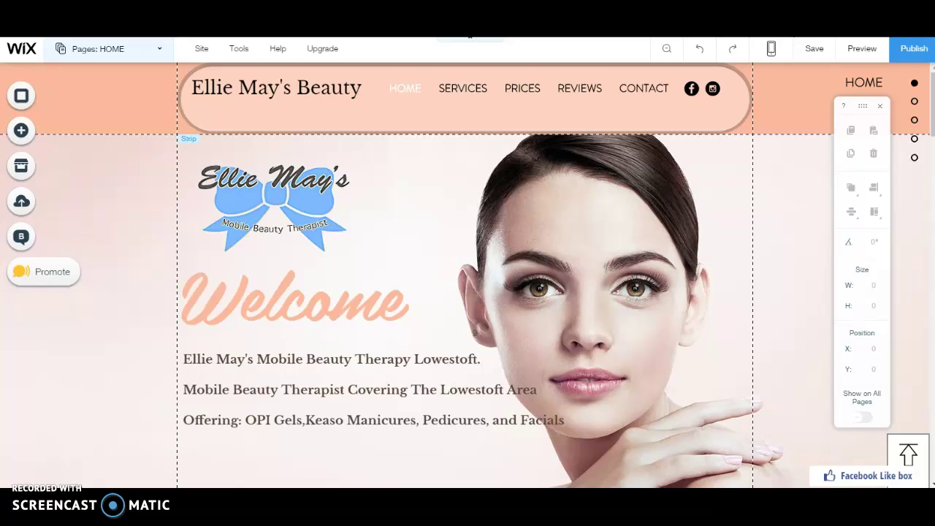
key("ctrl+Tab")
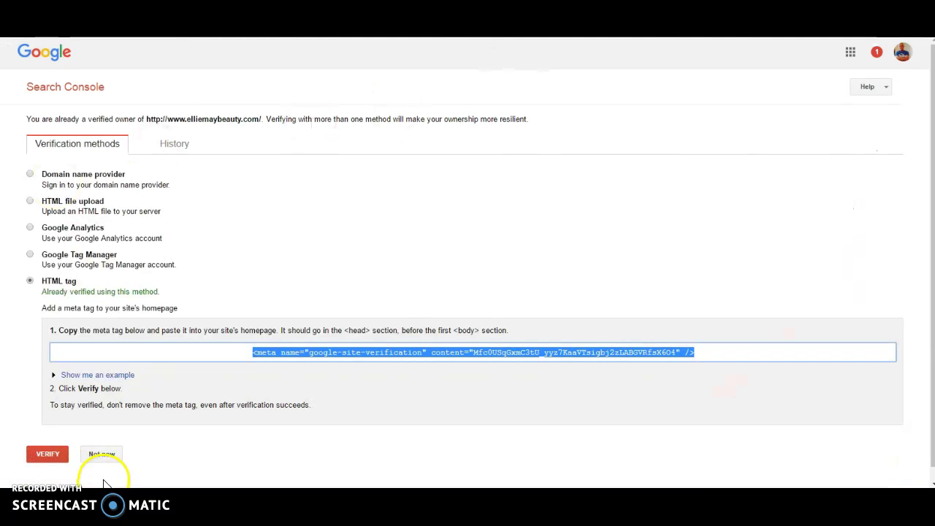
left_click(53, 456)
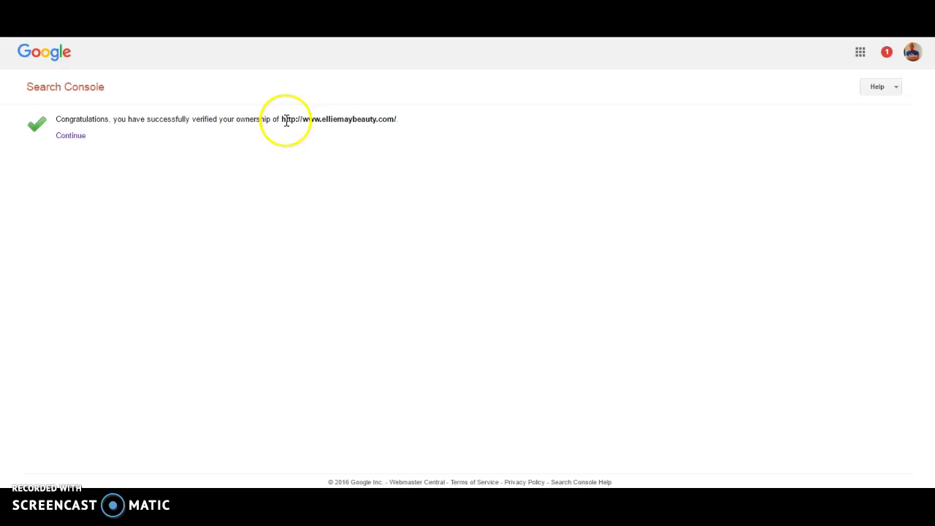
left_click(70, 139)
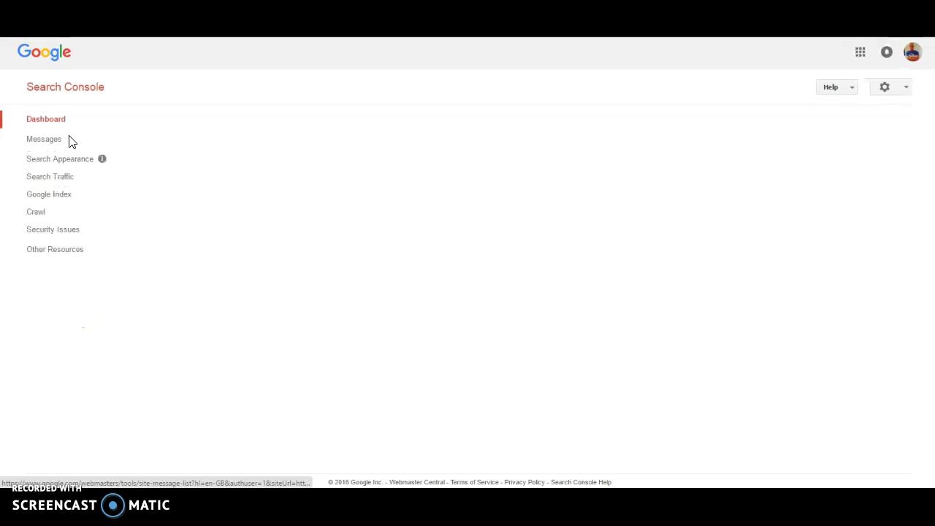
left_click(310, 319)
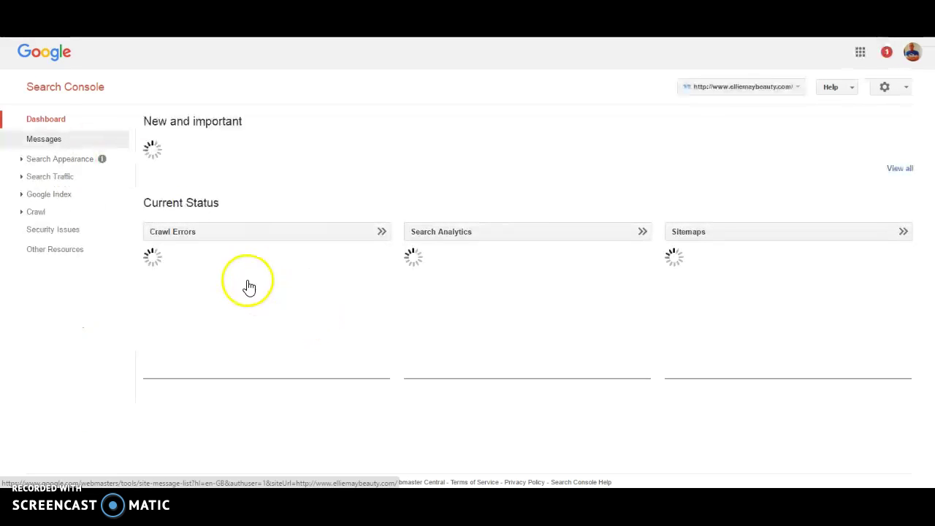
Submit sitemap.xml under Crawl > Sitemaps
left_click(36, 211)
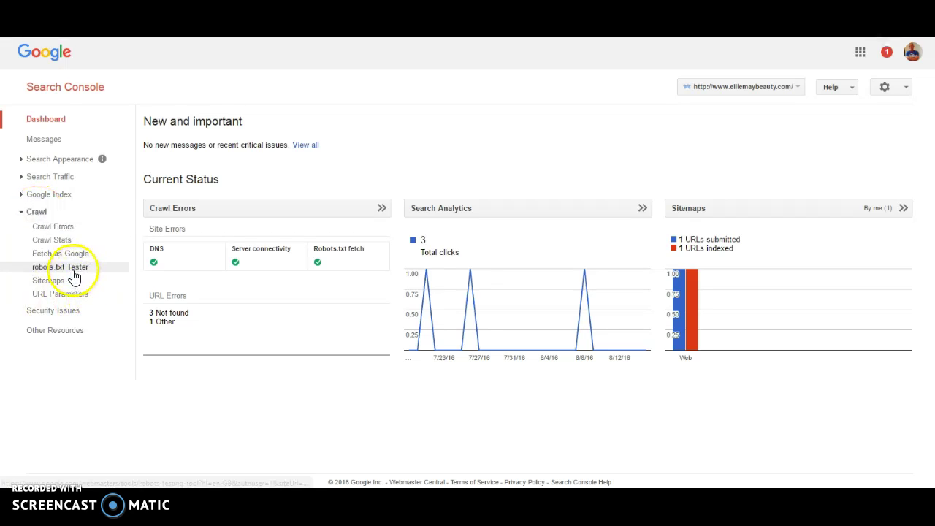
left_click(50, 280)
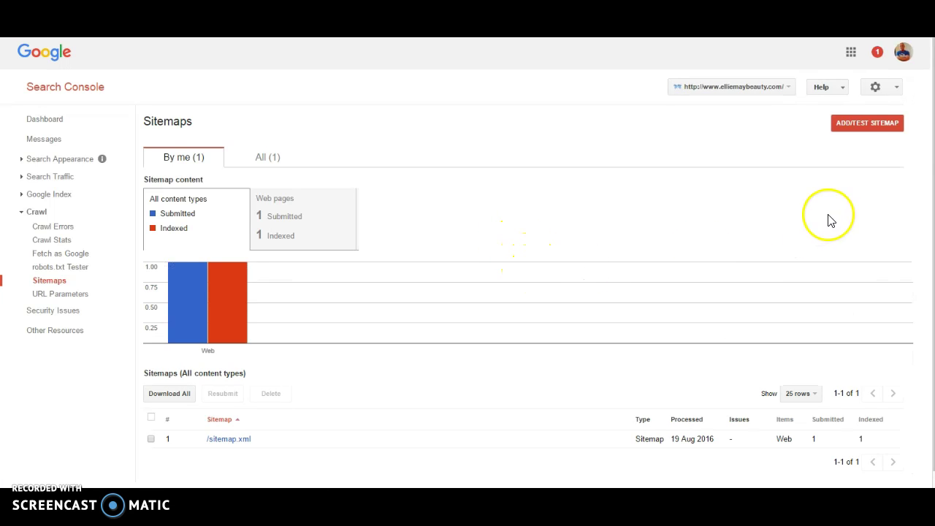
left_click(849, 124)
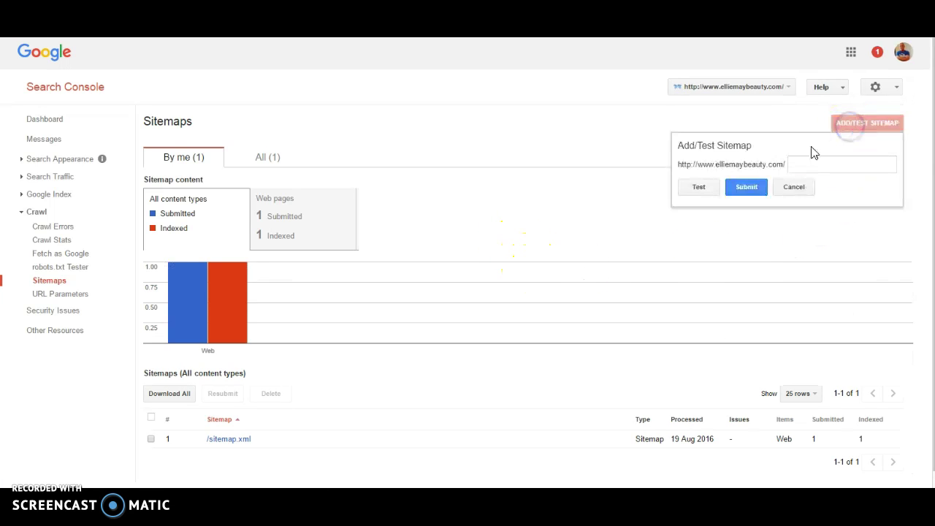
left_click(796, 164)
type("sitemap.xml")
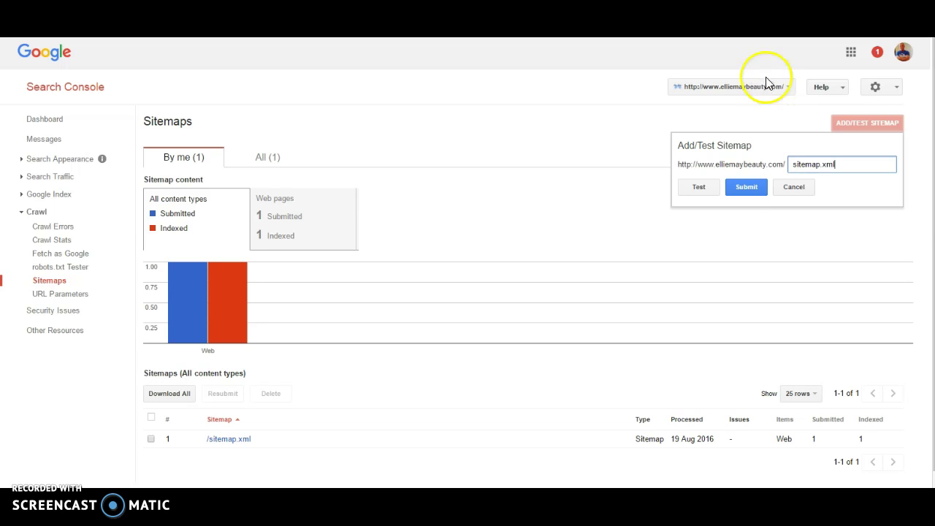
left_click(742, 188)
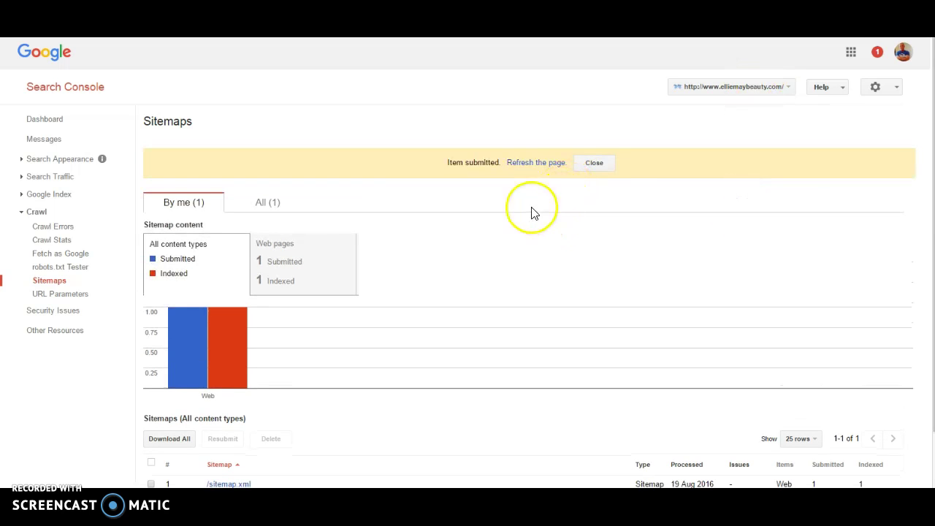
Refresh the Sitemaps report to show one page submitted and indexed
left_click(521, 163)
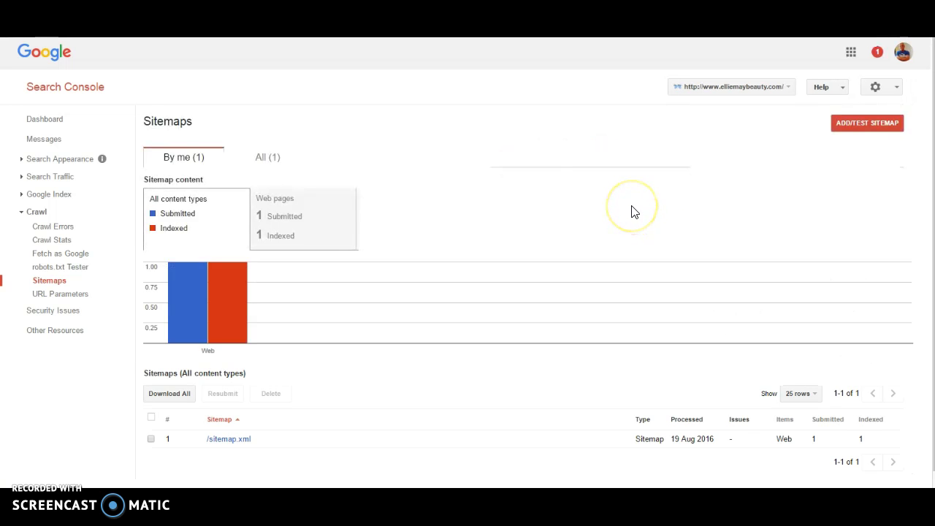
scroll(622, 208, "down", 1)
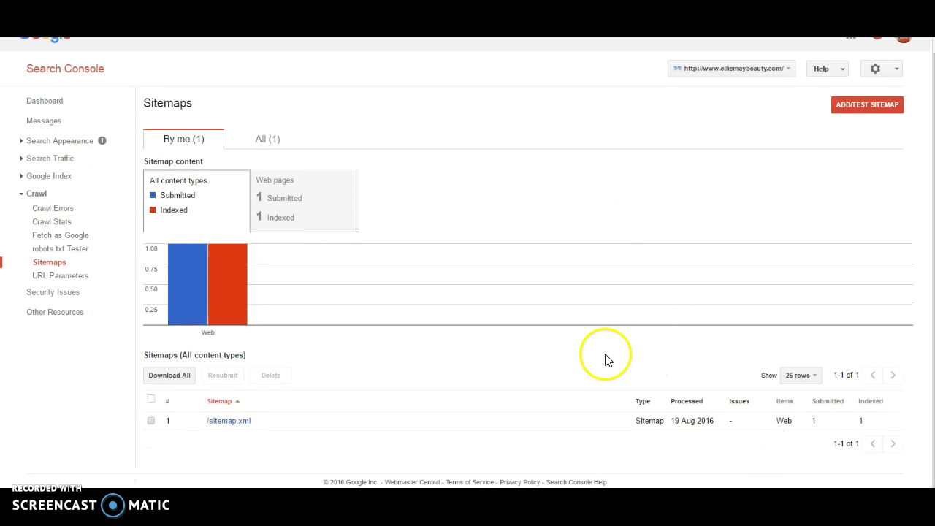
scroll(555, 342, "up", 1)
scroll(468, 270, "down", 1)
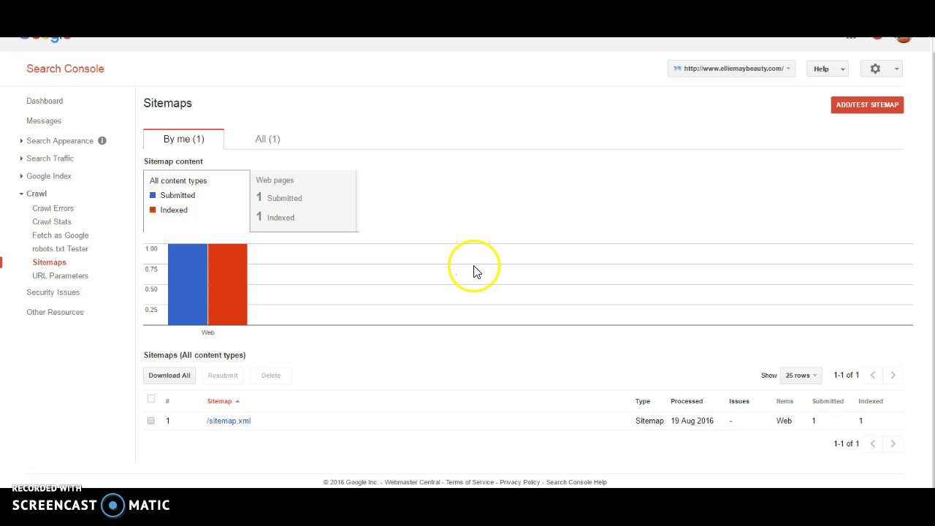
Fetch the homepage as Google and submit it plus its direct links to the index
left_click(68, 239)
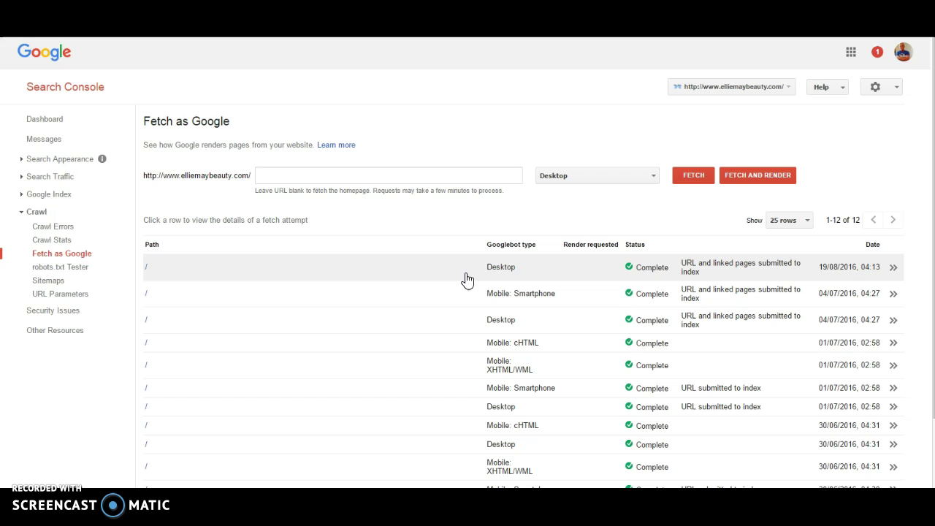
left_click(690, 179)
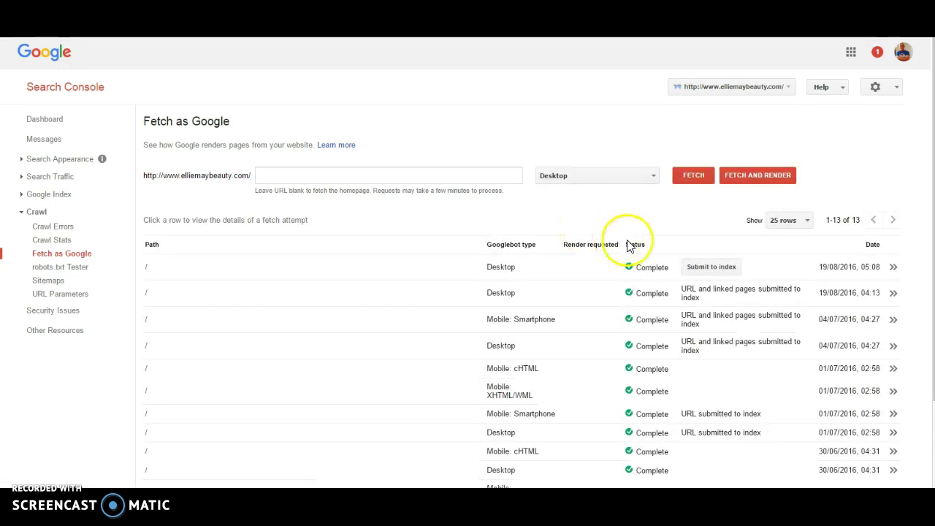
left_click(707, 271)
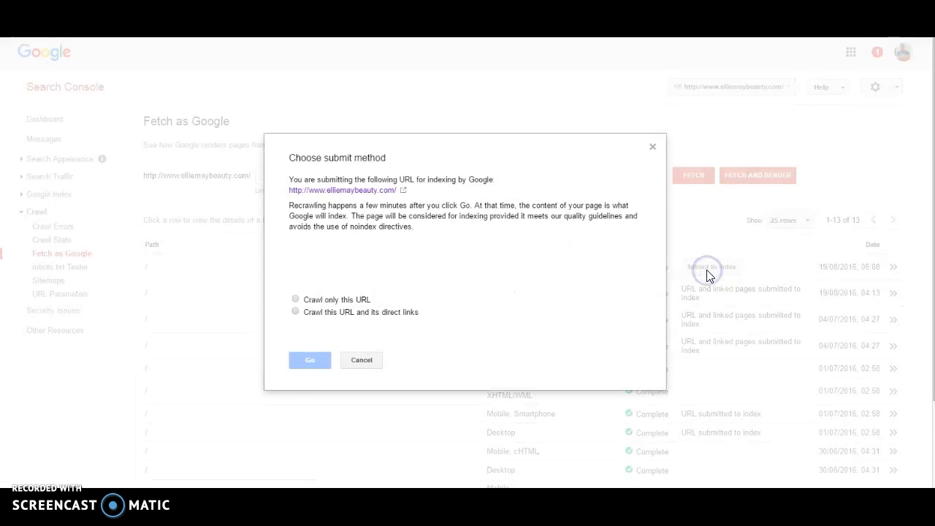
left_click(304, 264)
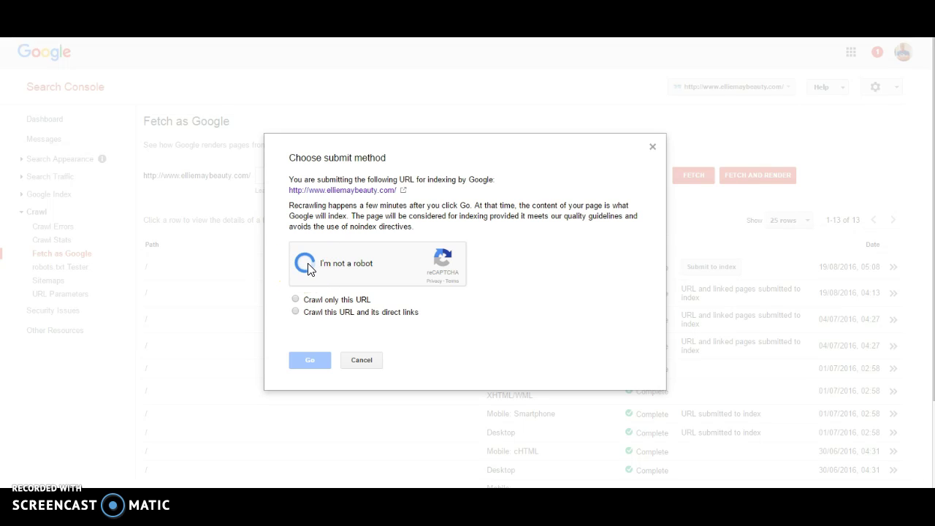
left_click(295, 312)
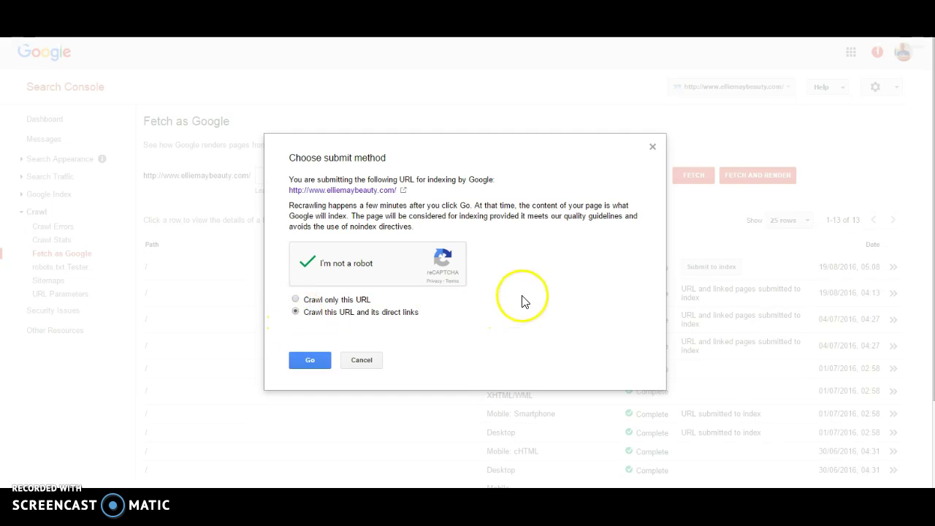
left_click(312, 359)
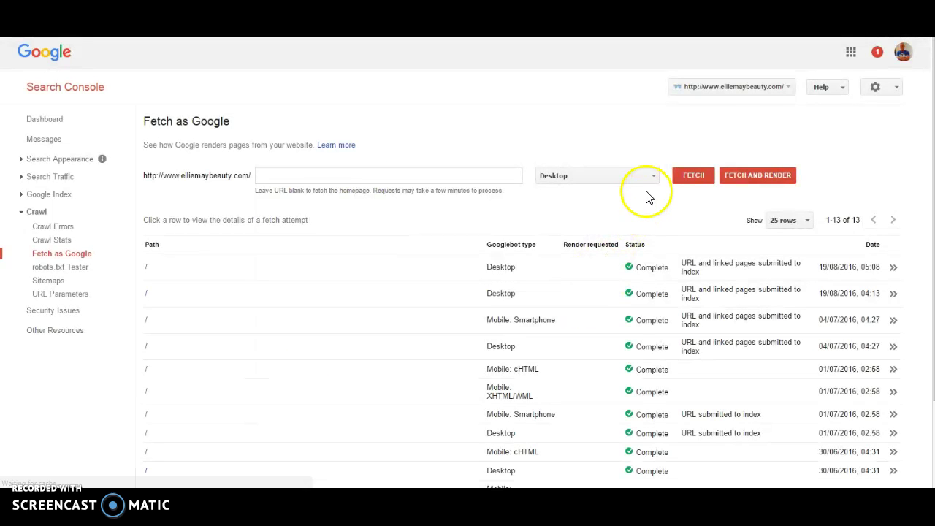
Open Search Traffic > International Targeting to reach the country settings
left_click(653, 179)
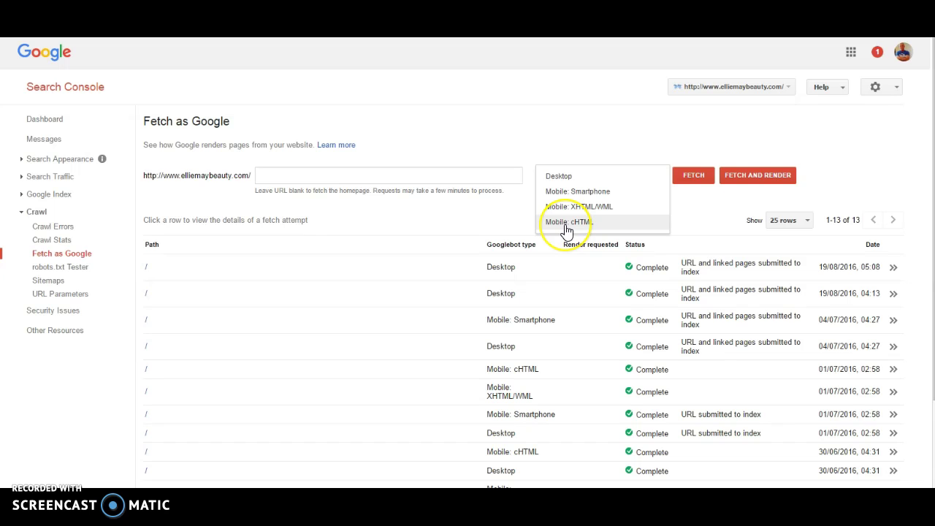
left_click(431, 115)
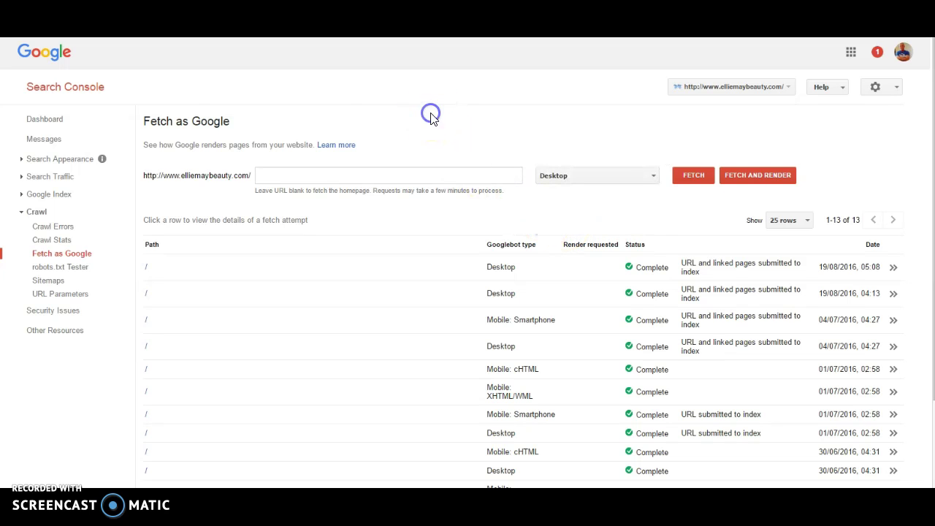
left_click(48, 197)
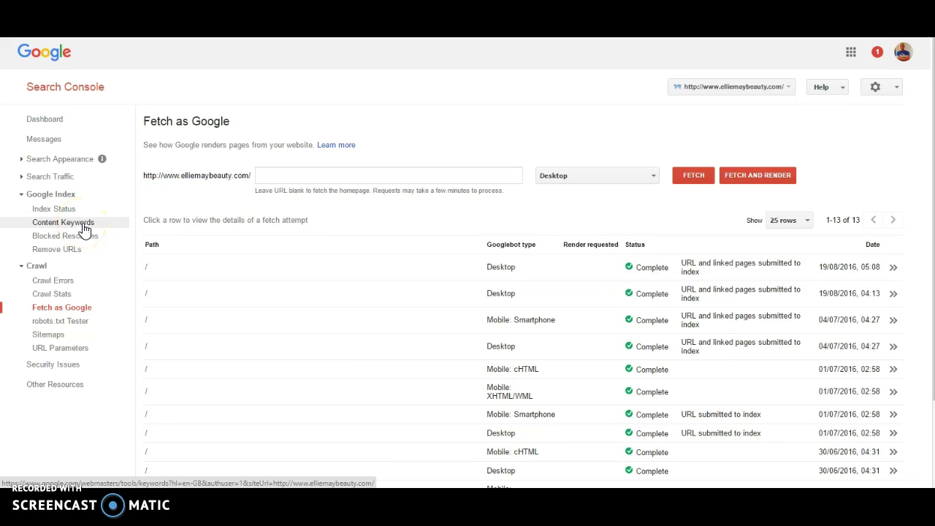
left_click(53, 178)
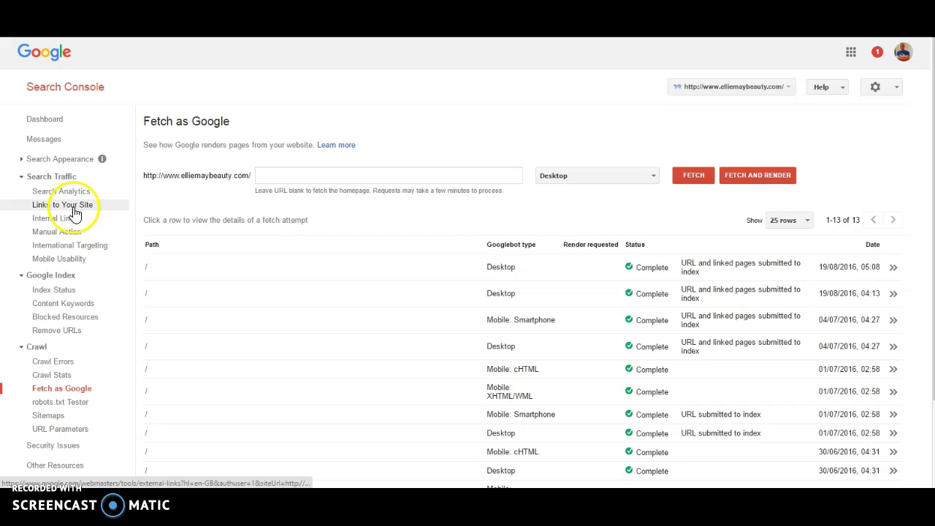
left_click(71, 248)
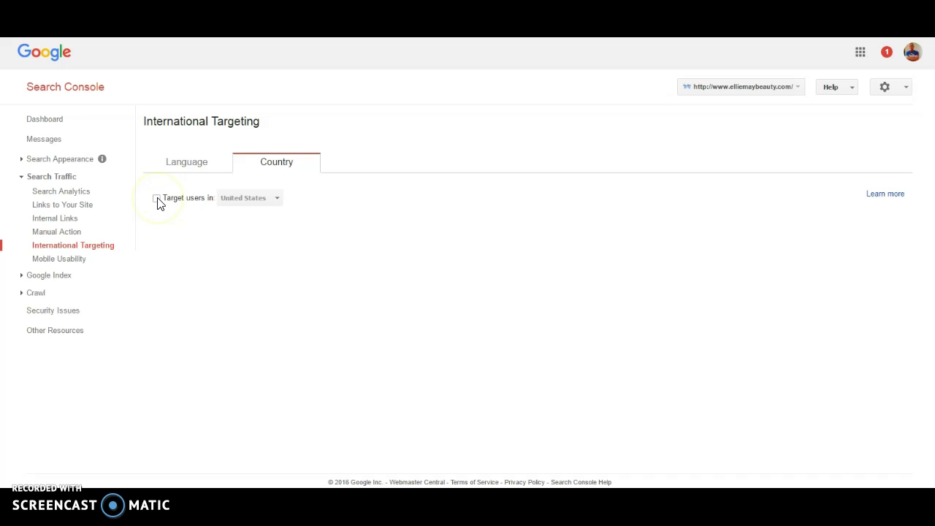
Set the target country to United Kingdom, save, and dismiss the Gmail notification
left_click(158, 200)
left_click(273, 201)
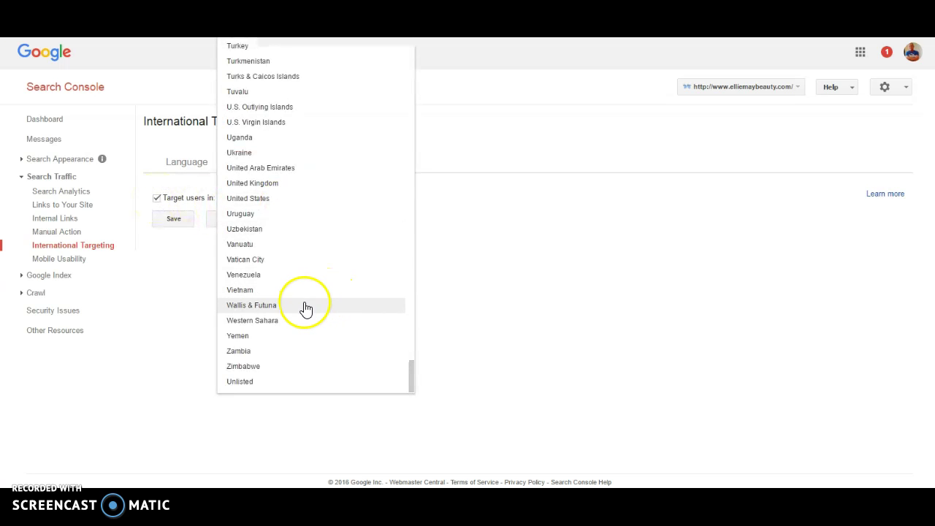
left_click(260, 183)
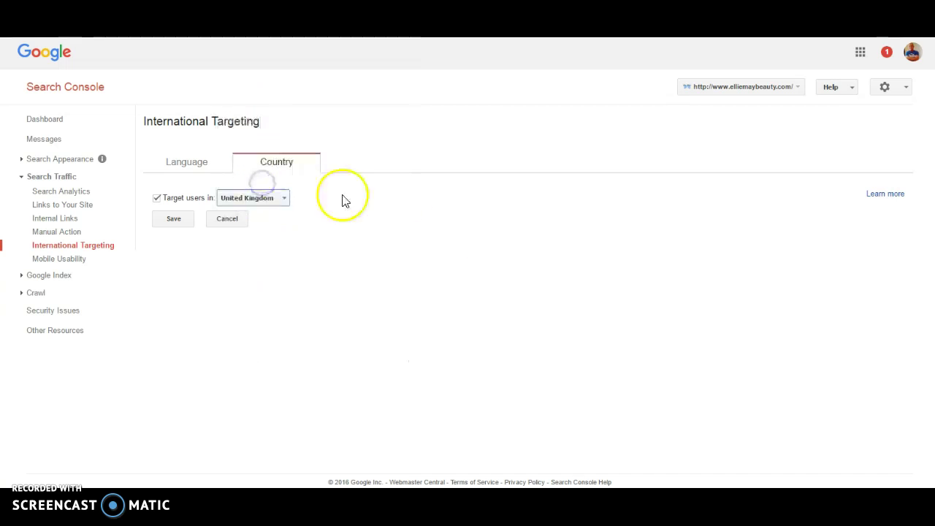
left_click(176, 220)
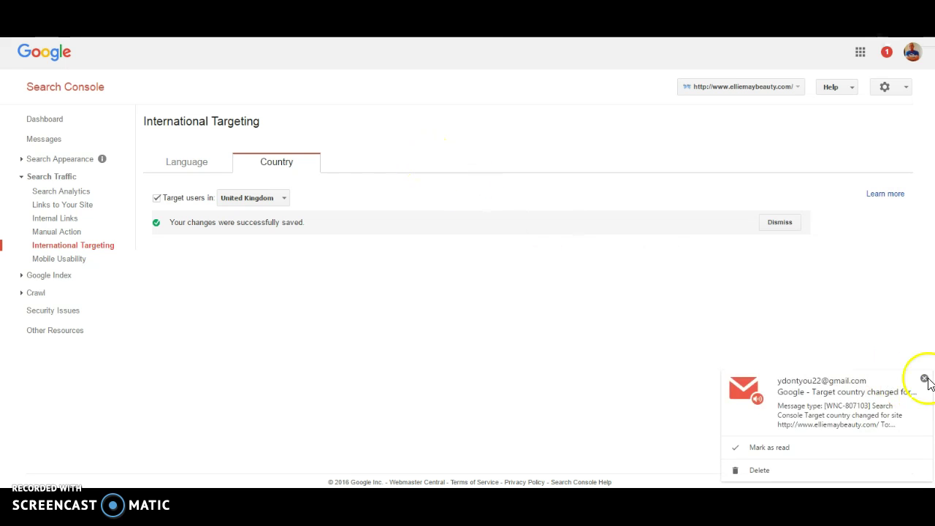
left_click(924, 379)
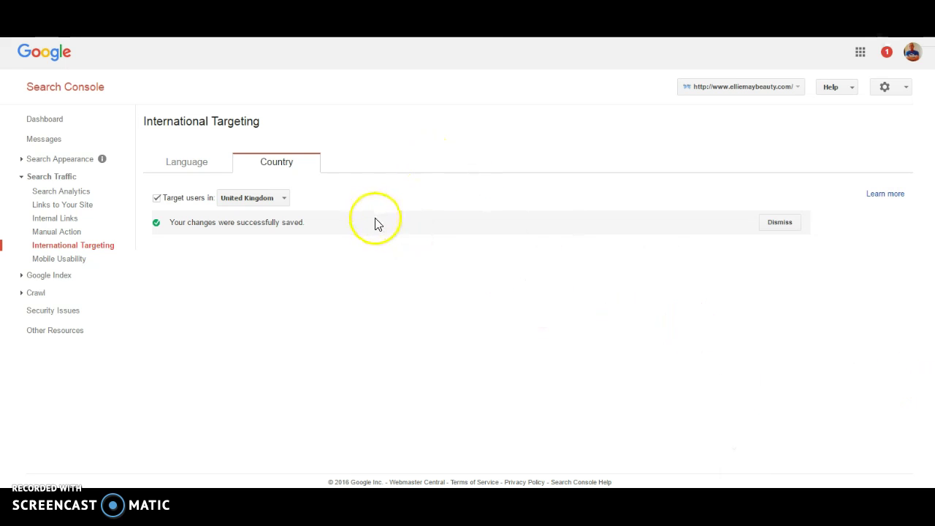